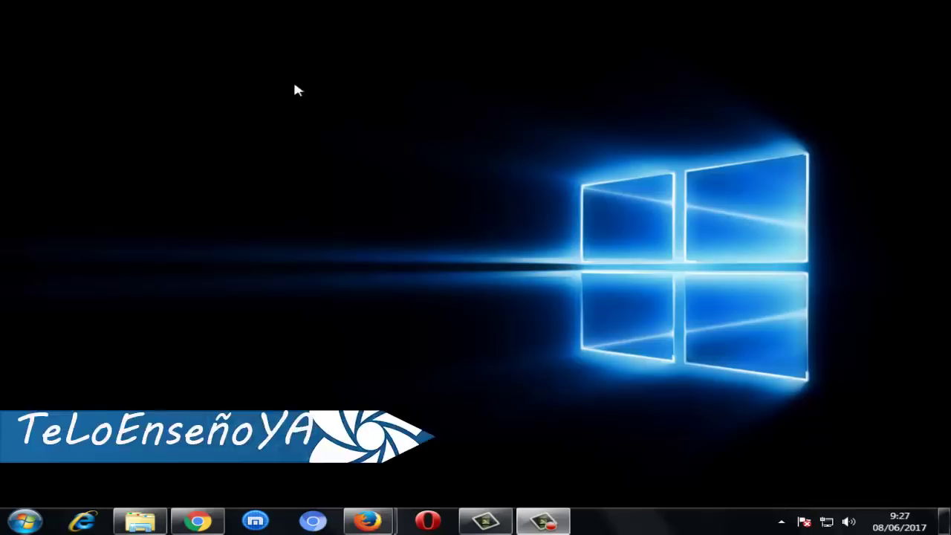
{"action": "right_click", "coordinate": [231, 135]}
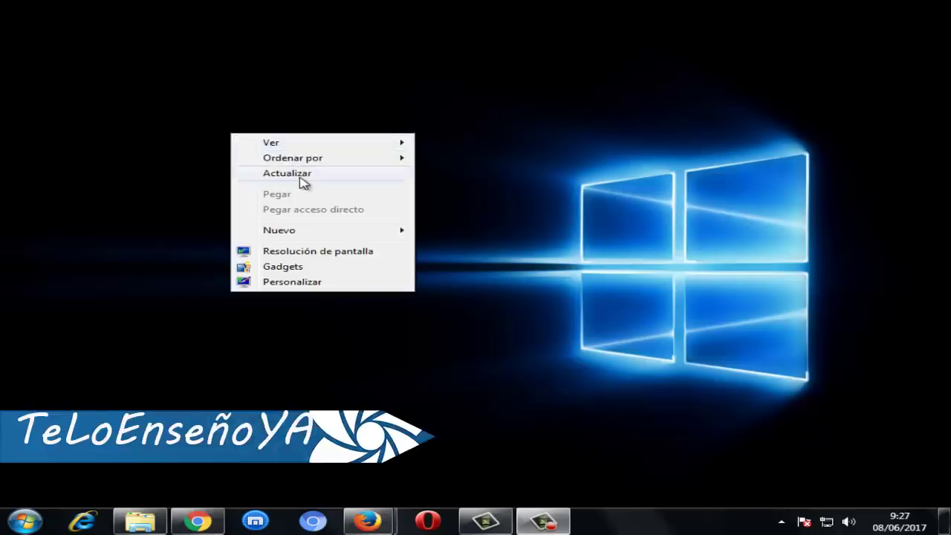
{"action": "left_click", "coordinate": [300, 174]}
{"action": "right_click", "coordinate": [245, 167]}
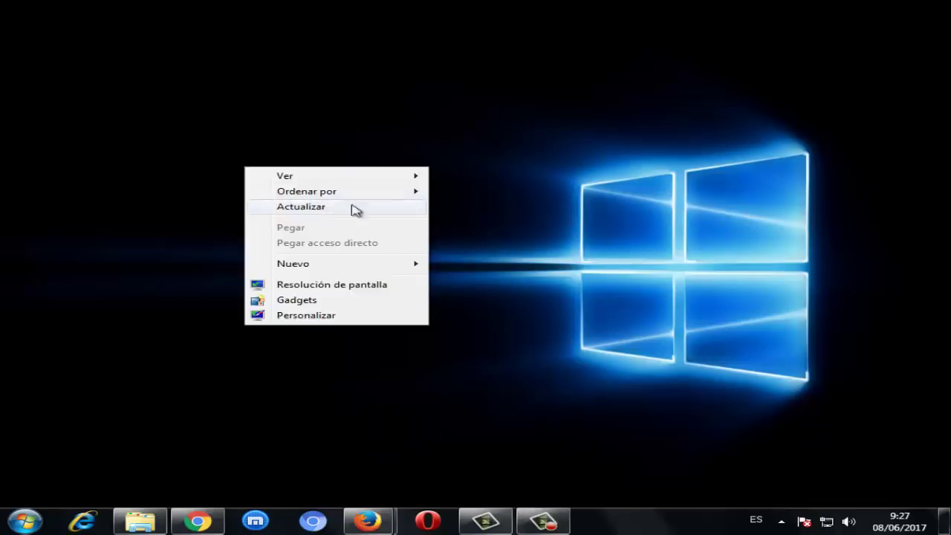
{"action": "left_click", "coordinate": [325, 208]}
{"action": "right_click", "coordinate": [294, 138]}
{"action": "left_click", "coordinate": [335, 176]}
{"action": "right_click", "coordinate": [209, 96]}
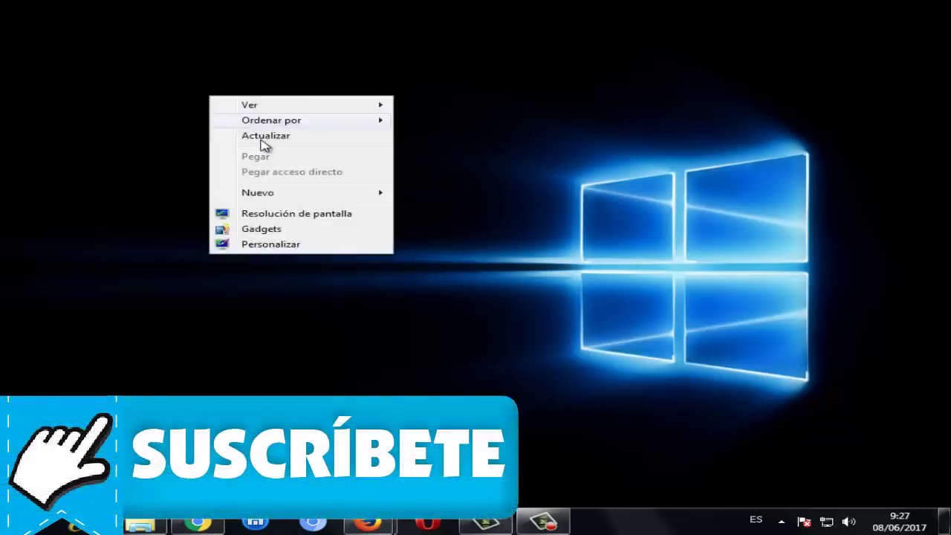
{"action": "left_click", "coordinate": [264, 138]}
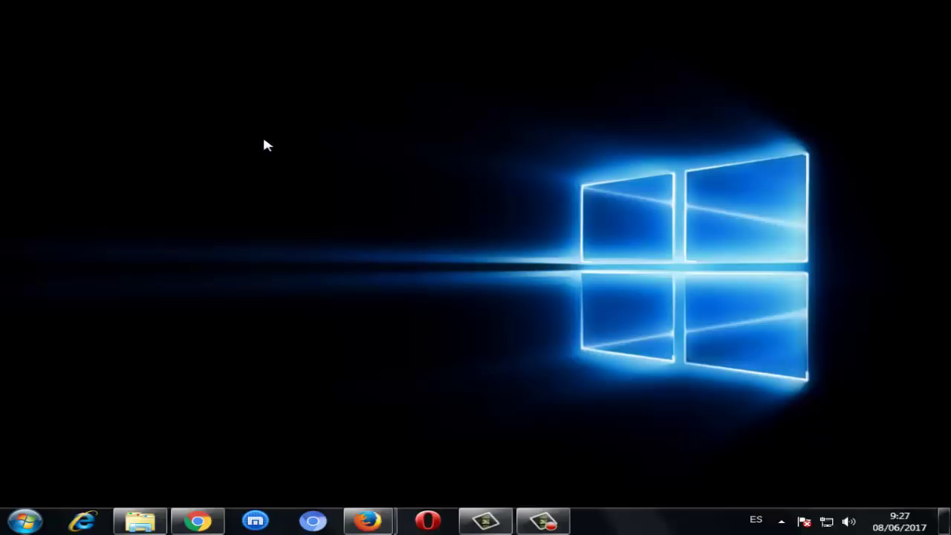
{"action": "right_click", "coordinate": [499, 33]}
{"action": "left_click", "coordinate": [568, 67]}
{"action": "right_click", "coordinate": [357, 39]}
{"action": "left_click", "coordinate": [396, 80]}
{"action": "right_click", "coordinate": [284, 42]}
{"action": "left_click", "coordinate": [276, 60]}
{"action": "right_click", "coordinate": [283, 41]}
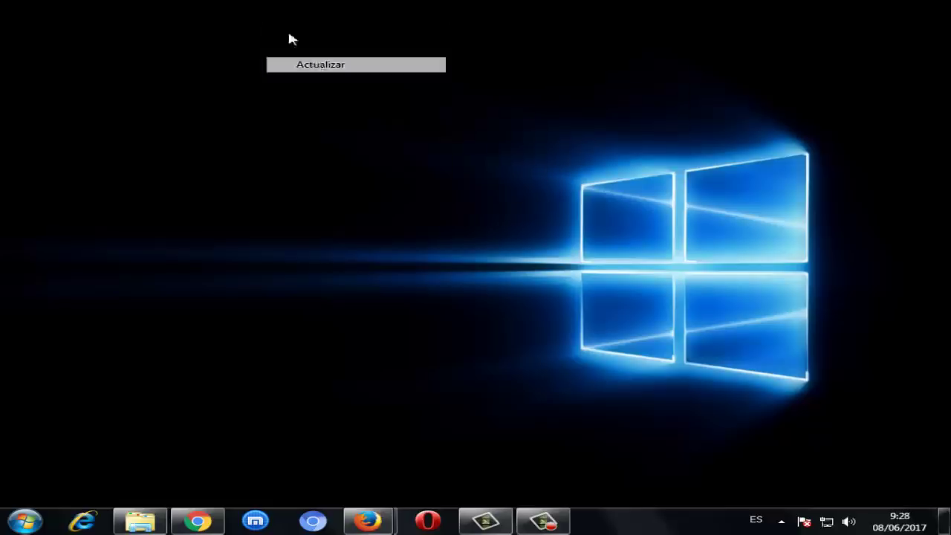
{"action": "left_click", "coordinate": [308, 60]}
{"action": "right_click", "coordinate": [186, 49]}
{"action": "left_click", "coordinate": [251, 90]}
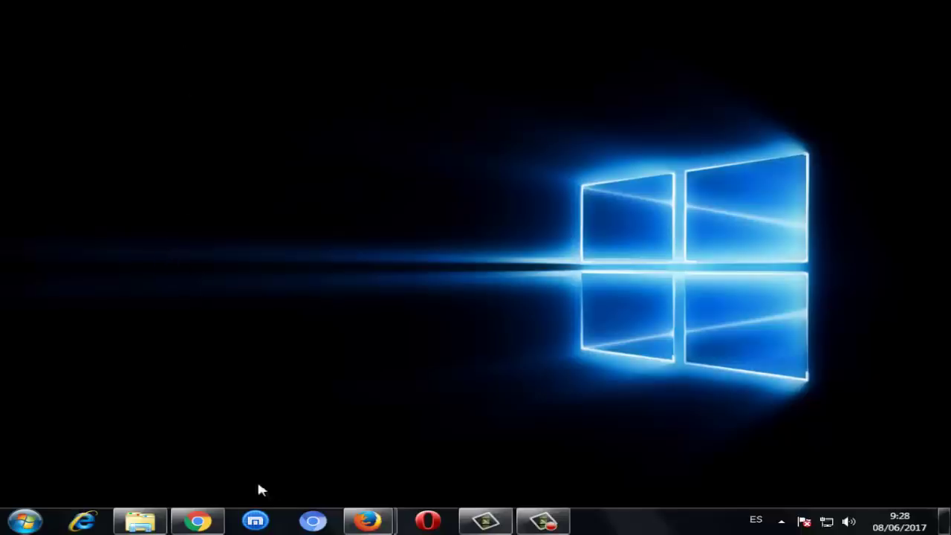
{"action": "right_click", "coordinate": [178, 133]}
{"action": "left_click", "coordinate": [267, 174]}
{"action": "right_click", "coordinate": [317, 119]}
{"action": "left_click", "coordinate": [350, 156]}
{"action": "right_click", "coordinate": [194, 118]}
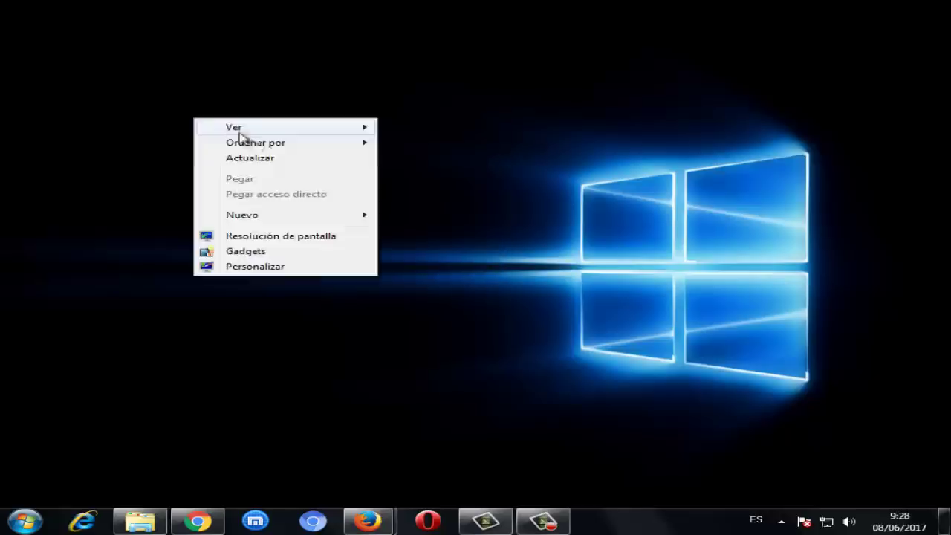
{"action": "left_click", "coordinate": [282, 159]}
{"action": "right_click", "coordinate": [174, 159]}
{"action": "left_click", "coordinate": [214, 201]}
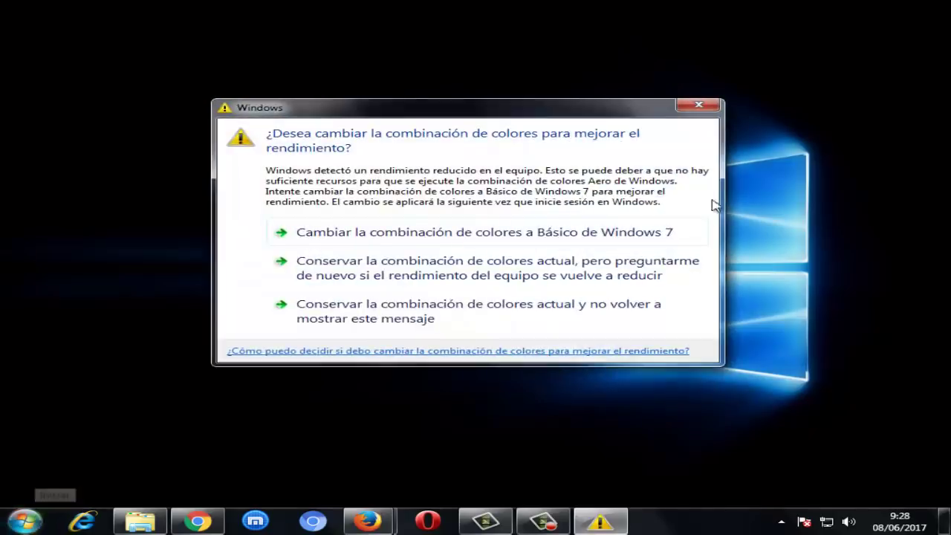
Step: Dismiss the Windows colour scheme prompt and open the properties of the Google Chrome shortcut in the full program list
{"action": "left_click", "coordinate": [698, 105]}
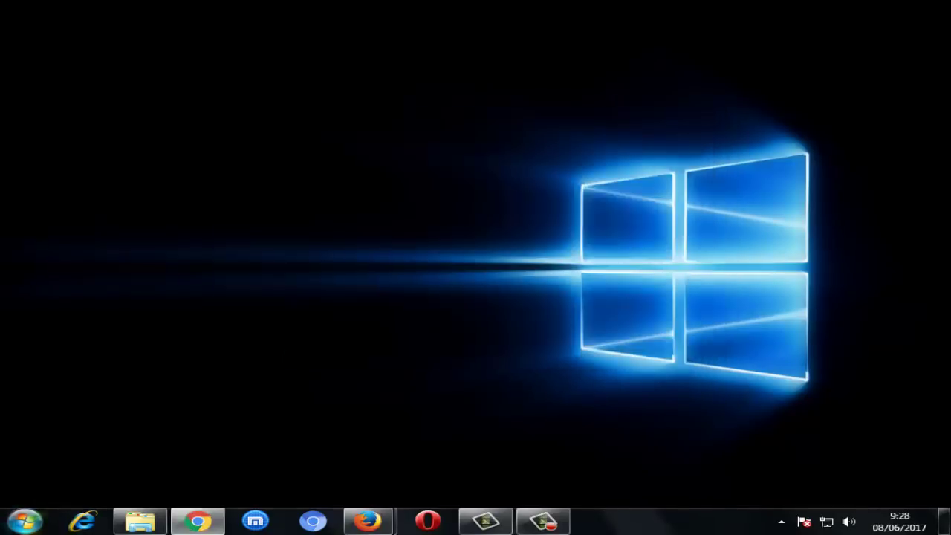
{"action": "key", "text": "super"}
{"action": "left_click", "coordinate": [84, 458]}
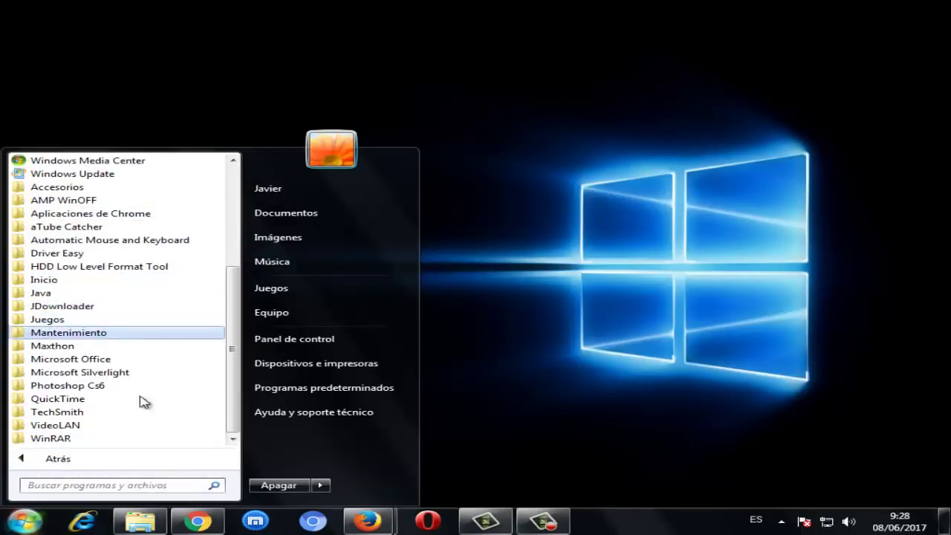
{"action": "scroll", "coordinate": [235, 427], "scroll_direction": "up", "scroll_amount": 5}
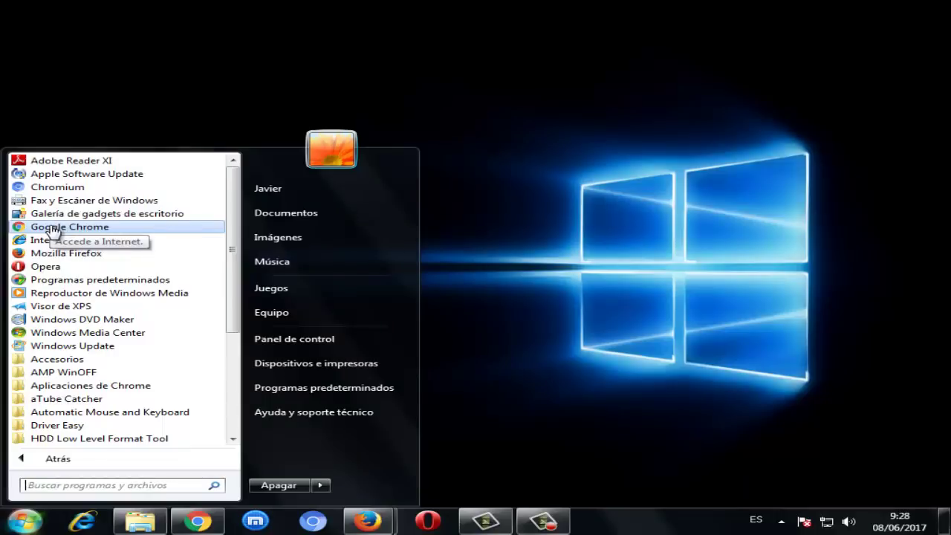
{"action": "right_click", "coordinate": [53, 231]}
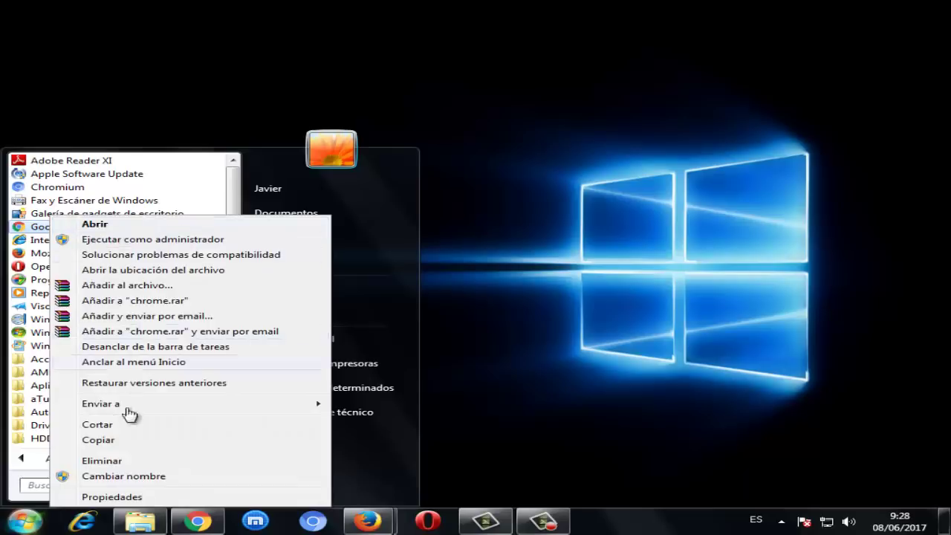
{"action": "left_click", "coordinate": [112, 497]}
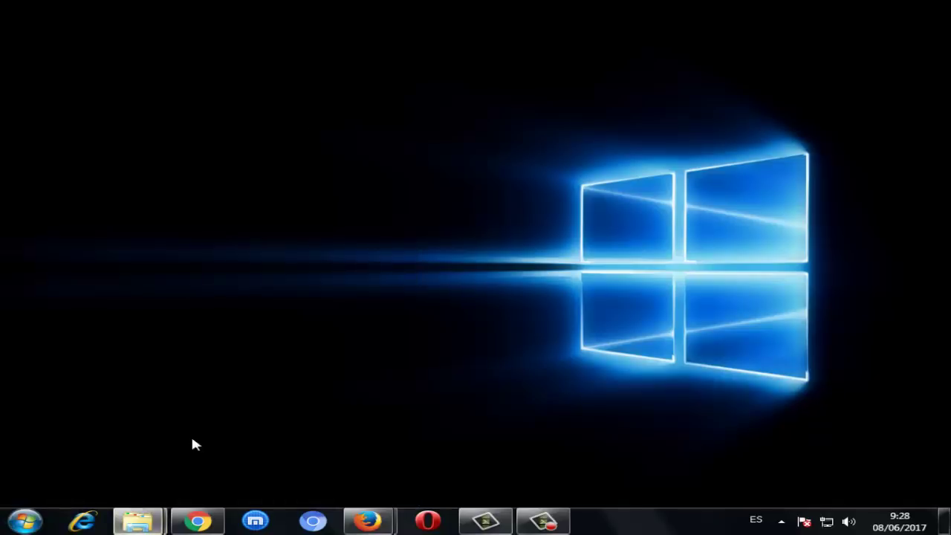
Step: Open the folder containing the Google Chrome shortcut's target from its properties
{"action": "left_click_drag", "start_coordinate": [226, 136], "coordinate": [271, 129]}
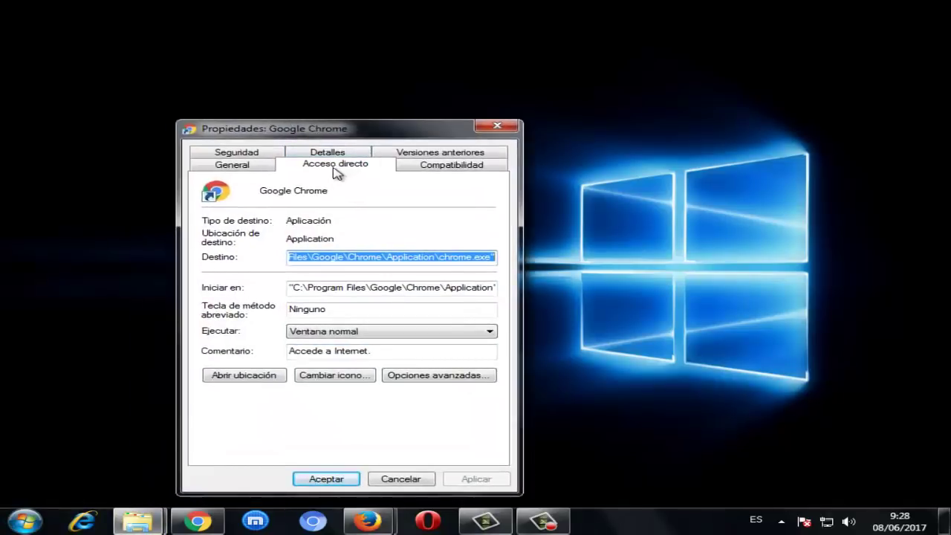
{"action": "left_click", "coordinate": [307, 288]}
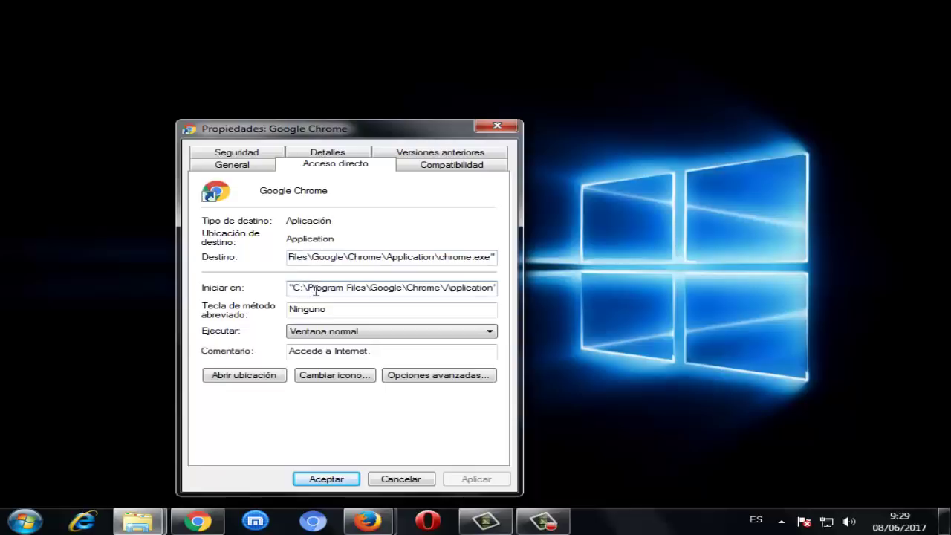
{"action": "left_click", "coordinate": [293, 282]}
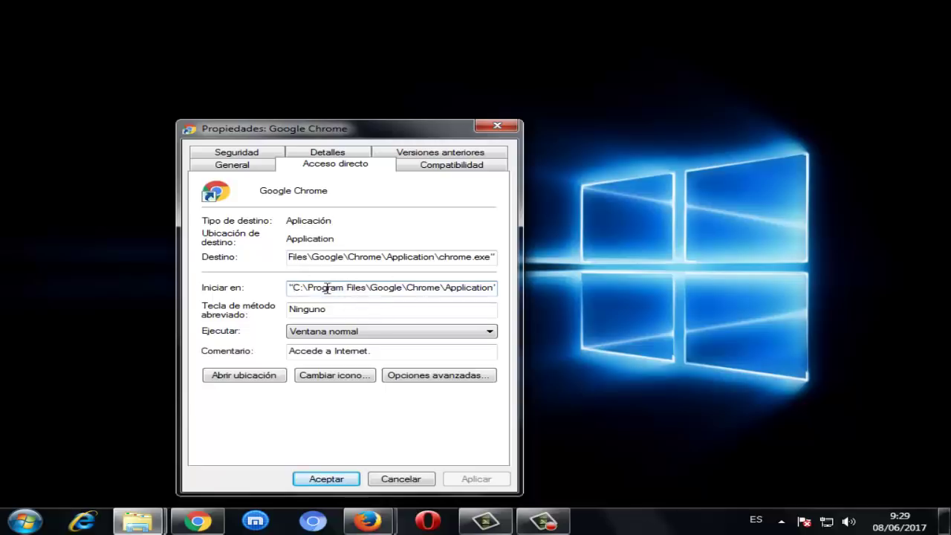
{"action": "left_click_drag", "start_coordinate": [312, 289], "coordinate": [486, 303]}
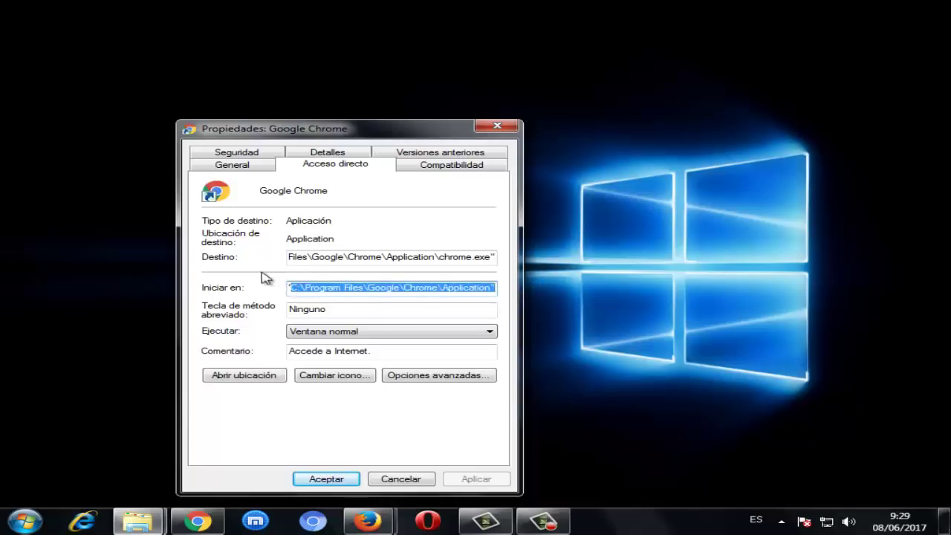
{"action": "left_click", "coordinate": [269, 378]}
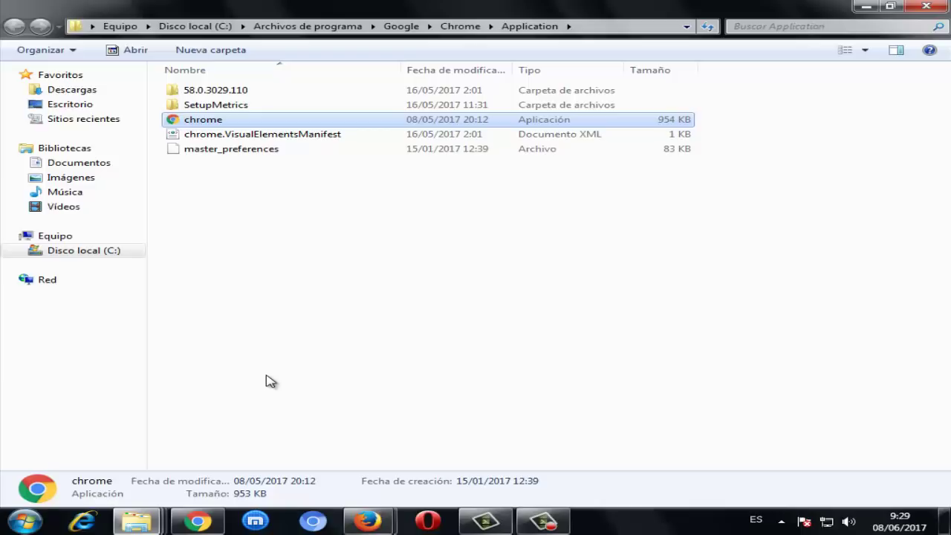
Step: Open the 58.0.3029.110 version folder inside Chrome's Application folder and look through its files
{"action": "left_click", "coordinate": [207, 229]}
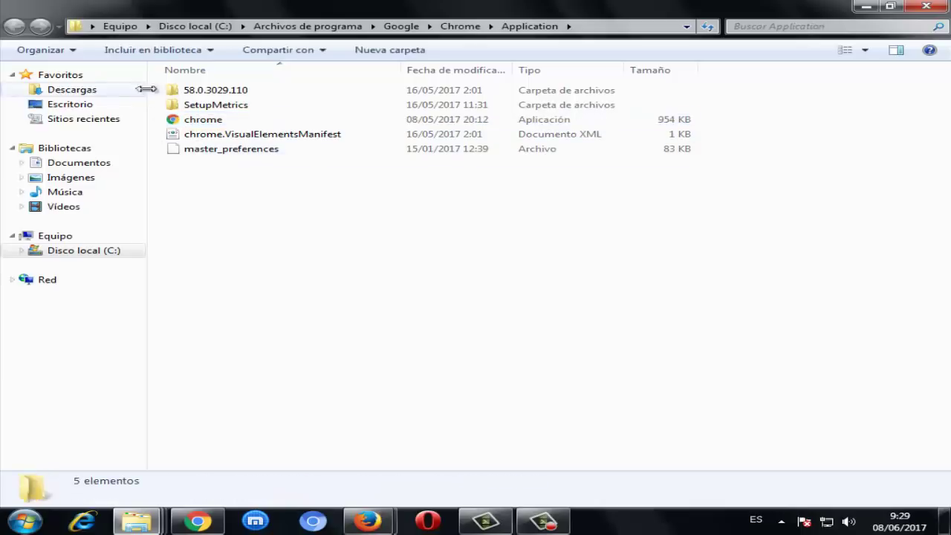
{"action": "left_click", "coordinate": [201, 95]}
{"action": "mouse_move", "coordinate": [208, 97]}
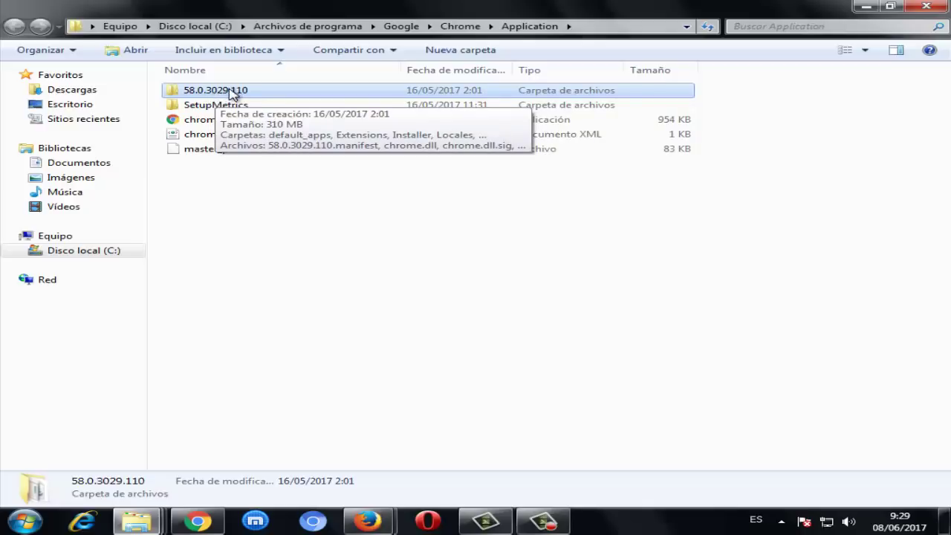
{"action": "double_click", "coordinate": [232, 93]}
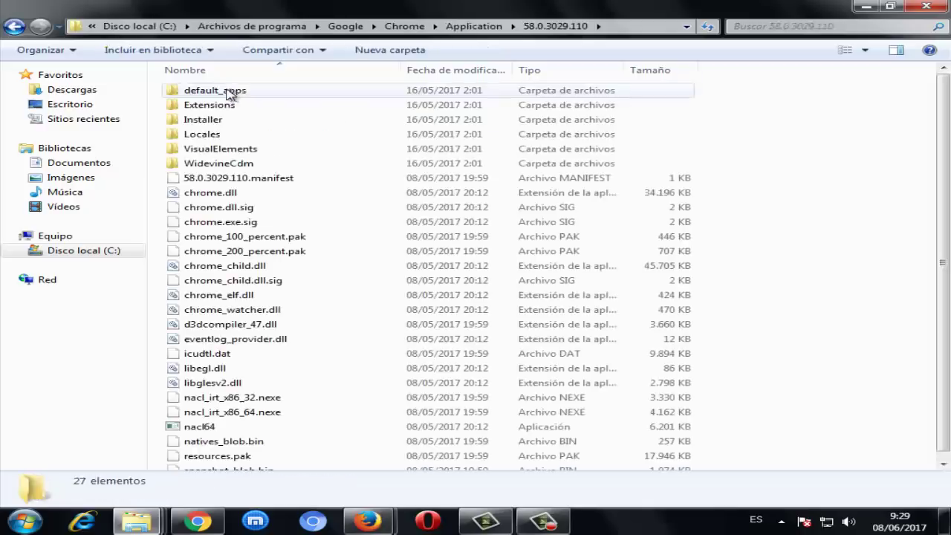
{"action": "scroll", "coordinate": [307, 164], "scroll_direction": "down", "scroll_amount": 1}
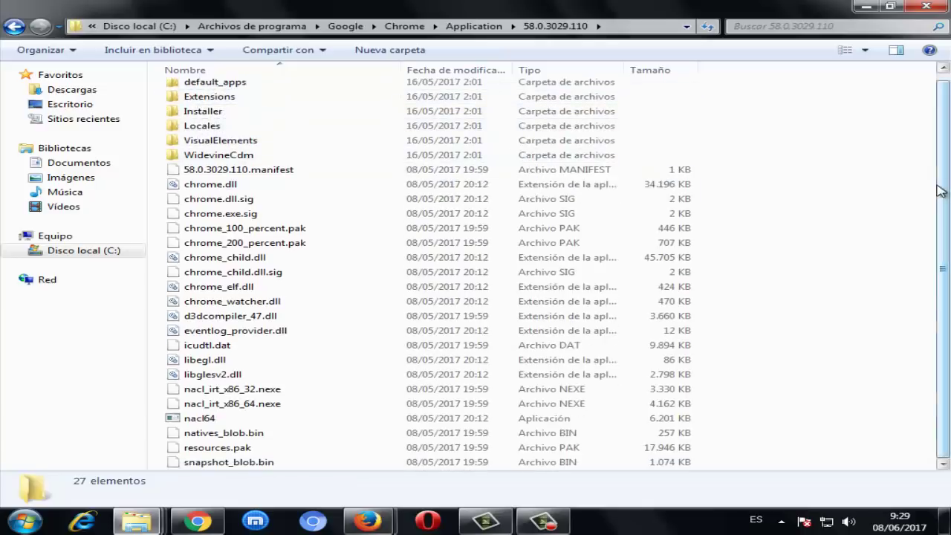
{"action": "left_click_drag", "start_coordinate": [948, 255], "coordinate": [948, 246]}
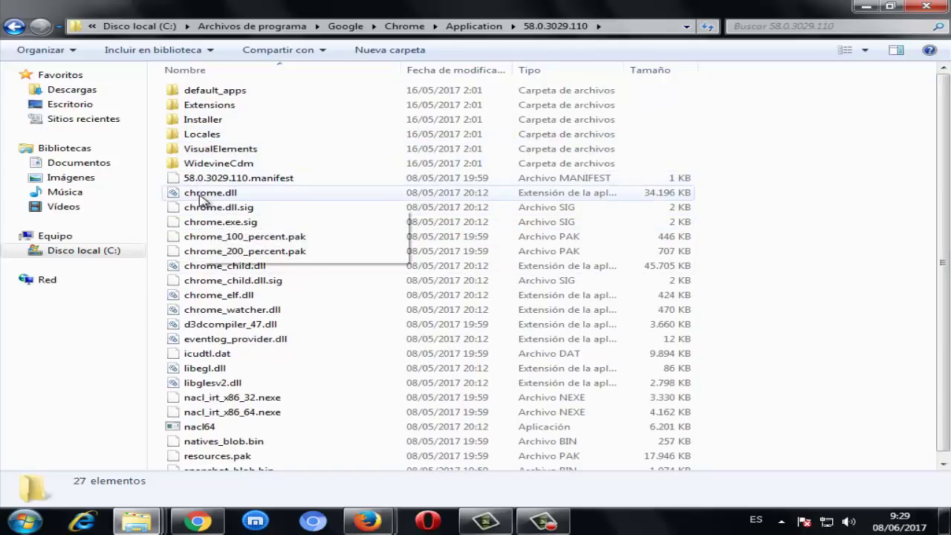
Step: Try to delete the chrome.dll file from the 58.0.3029.110 folder, closing the colour scheme prompt
{"action": "mouse_move", "coordinate": [202, 200]}
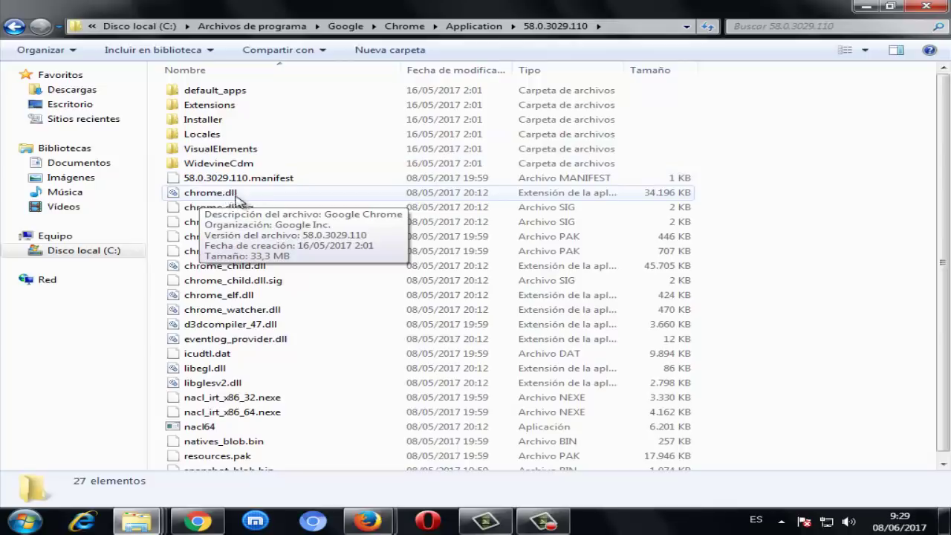
{"action": "left_click", "coordinate": [202, 199]}
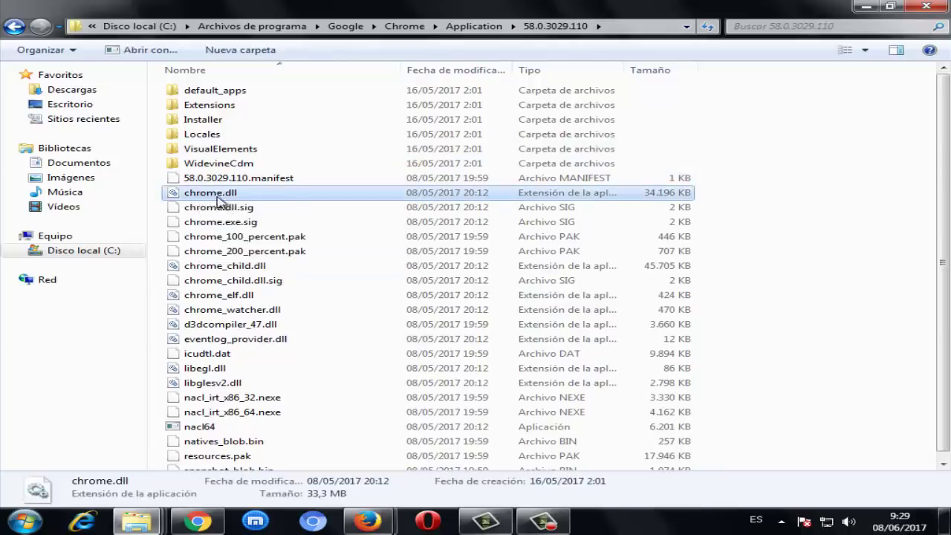
{"action": "mouse_move", "coordinate": [227, 202]}
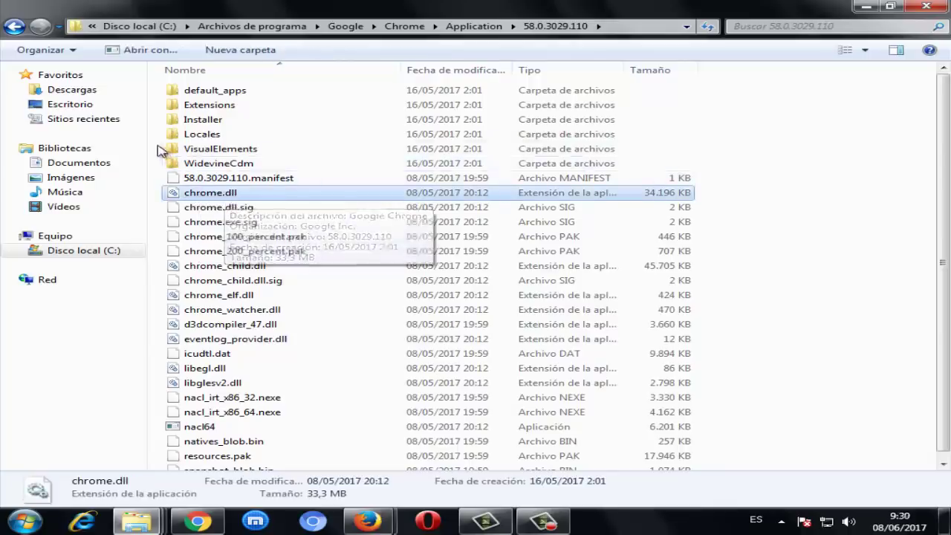
{"action": "left_click", "coordinate": [271, 199], "text": "ctrl"}
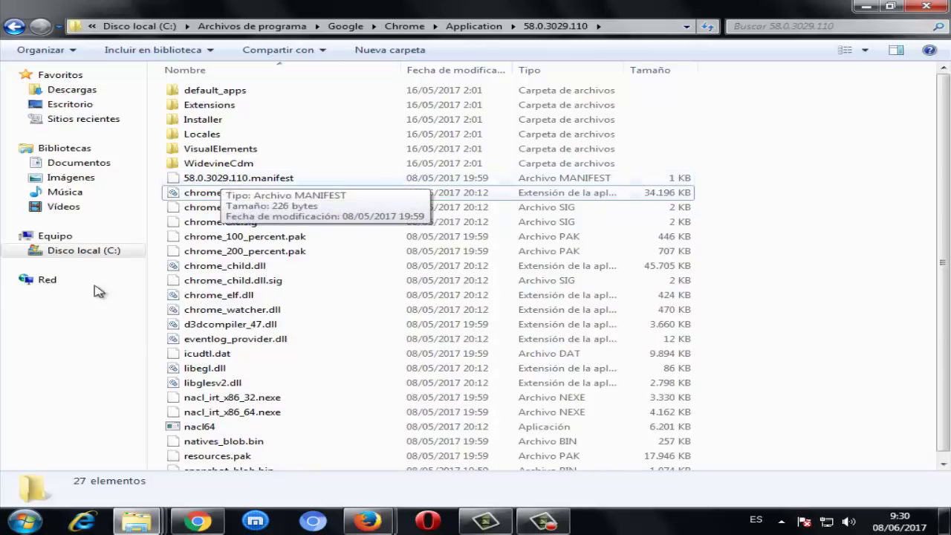
{"action": "left_click", "coordinate": [208, 195]}
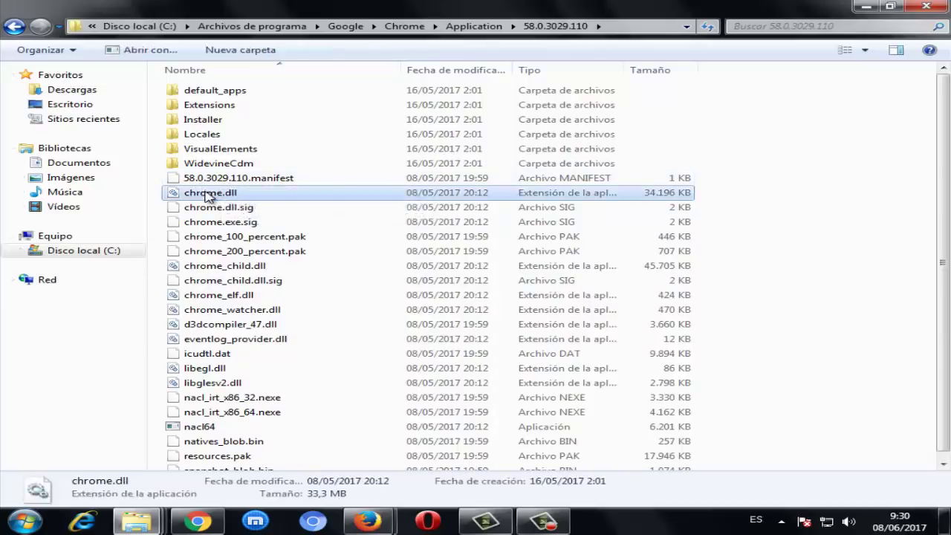
{"action": "right_click", "coordinate": [208, 194]}
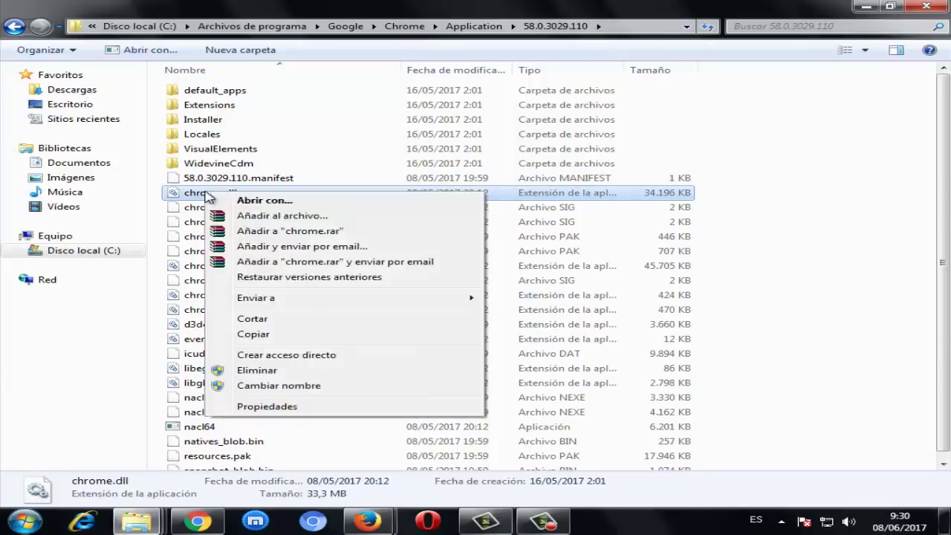
{"action": "left_click", "coordinate": [257, 370]}
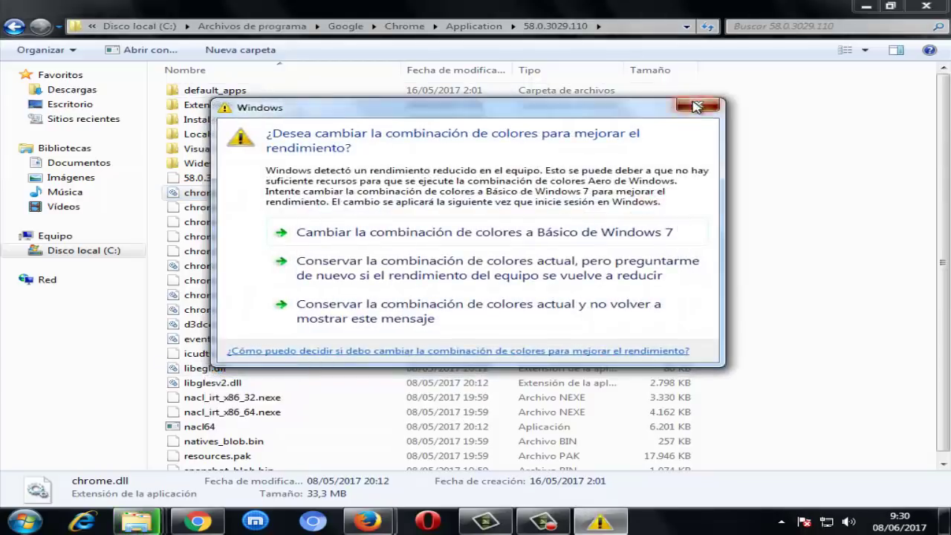
{"action": "left_click", "coordinate": [697, 104]}
{"action": "left_click", "coordinate": [611, 314]}
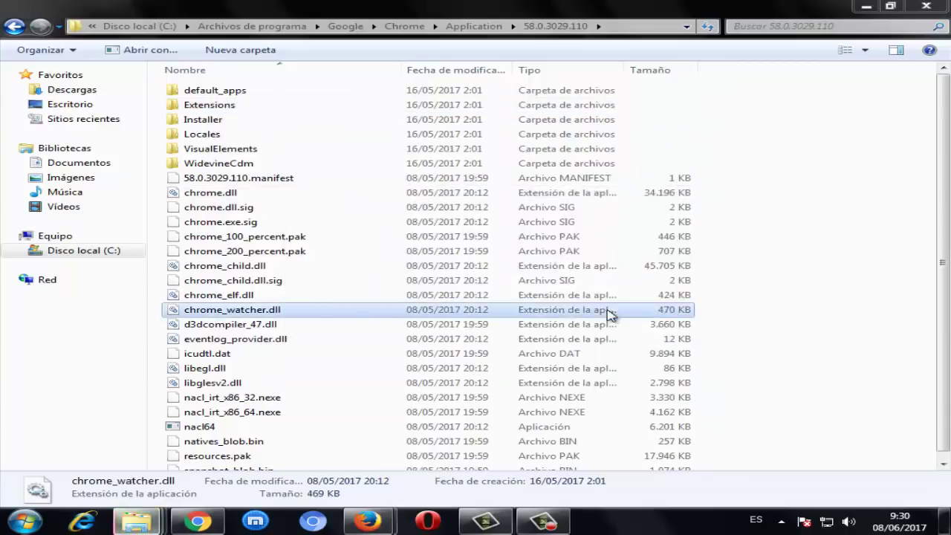
{"action": "left_click", "coordinate": [640, 332]}
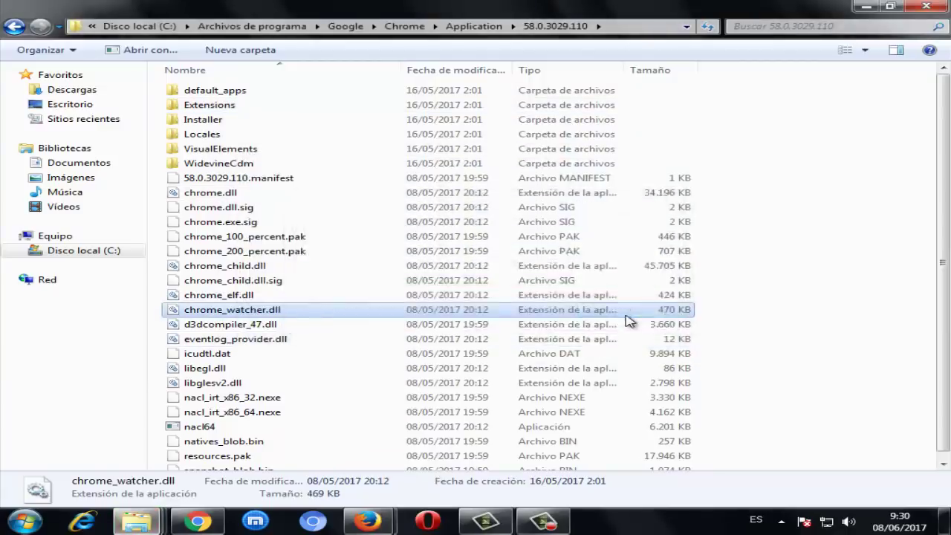
{"action": "left_click", "coordinate": [224, 180]}
{"action": "left_click", "coordinate": [232, 194]}
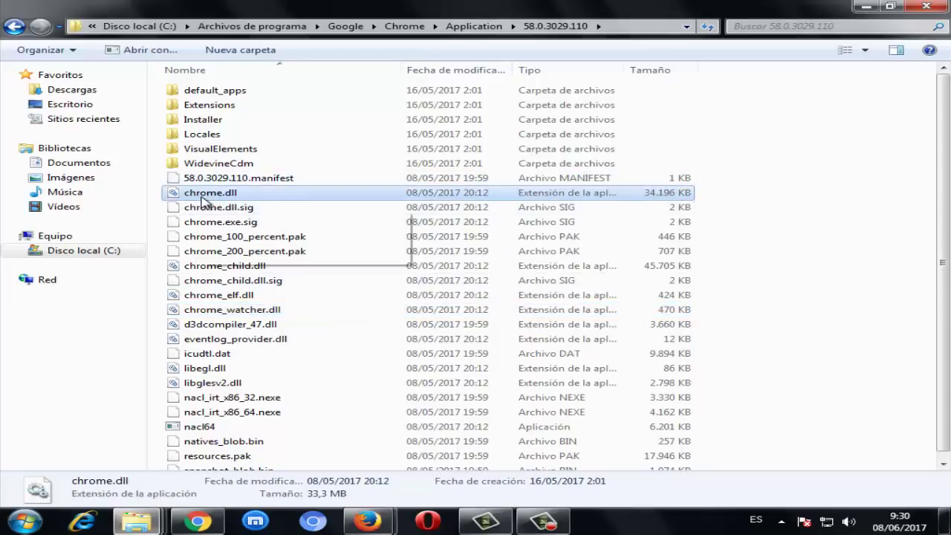
{"action": "left_click", "coordinate": [271, 196]}
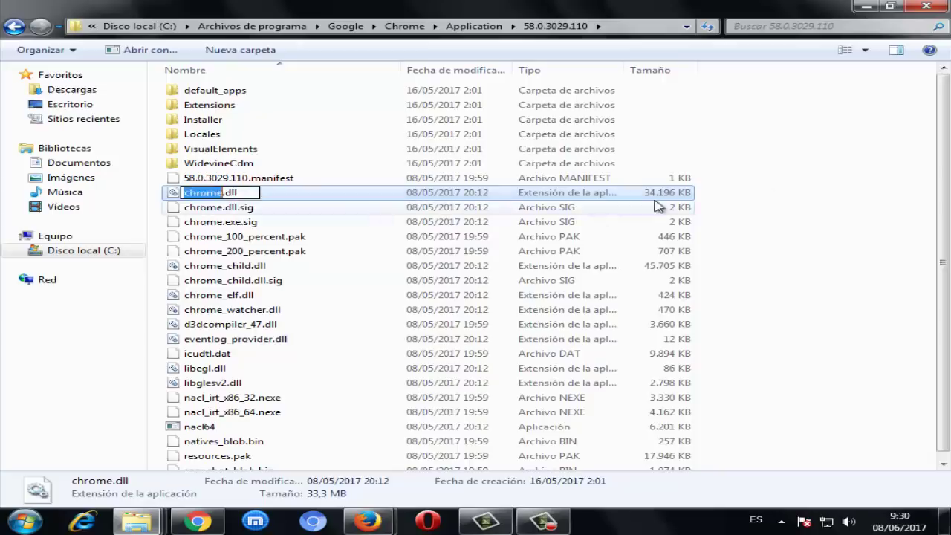
{"action": "left_click", "coordinate": [780, 170]}
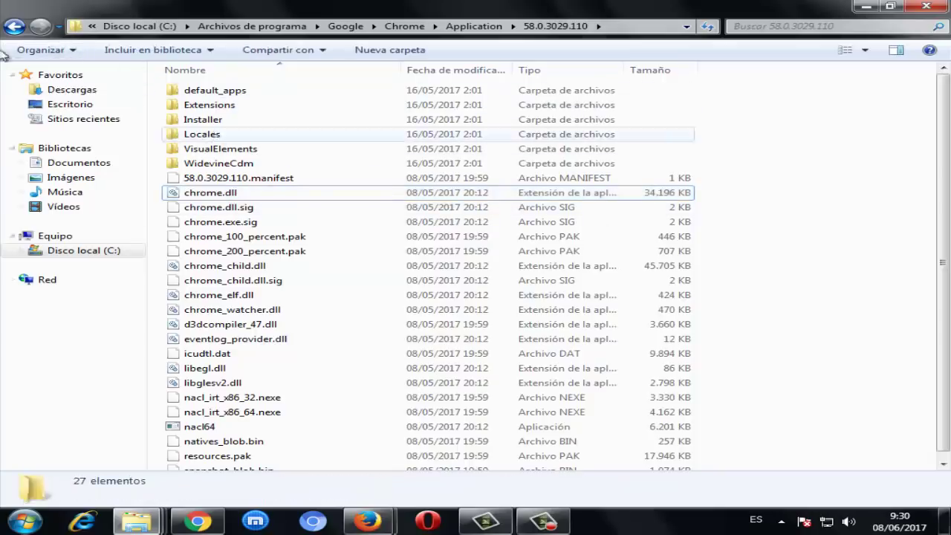
Step: Close the 58.0.3029.110 folder window and the Google Chrome shortcut's properties
{"action": "left_click", "coordinate": [14, 27]}
{"action": "left_click", "coordinate": [41, 30]}
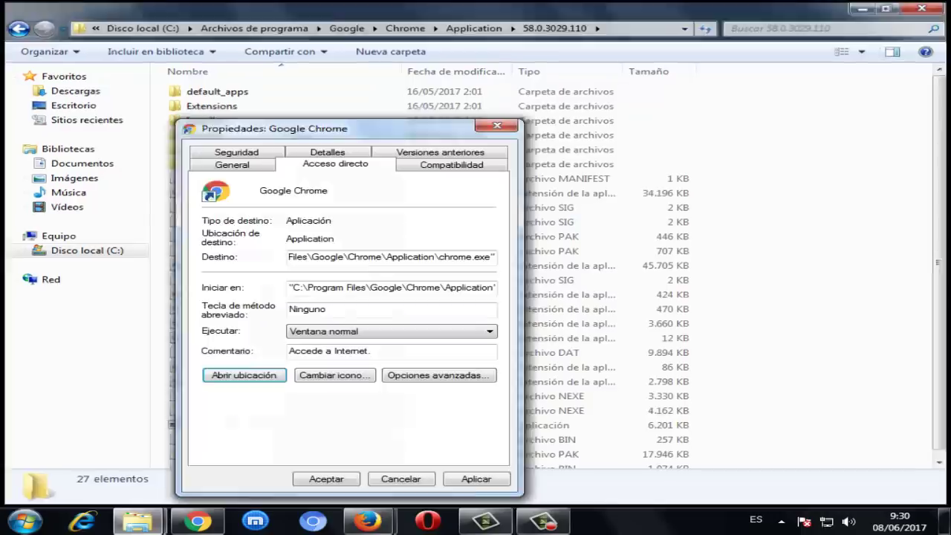
{"action": "key", "text": "alt+F4"}
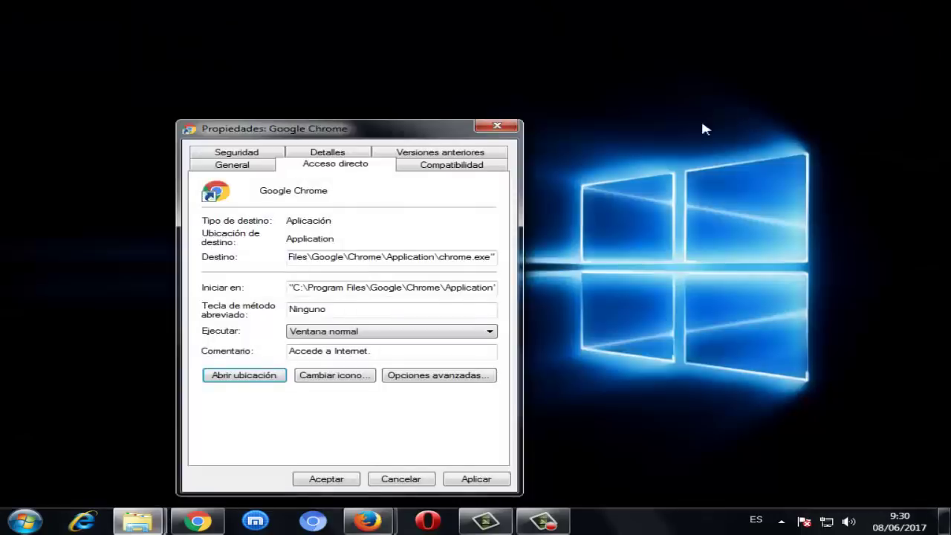
{"action": "left_click", "coordinate": [493, 128]}
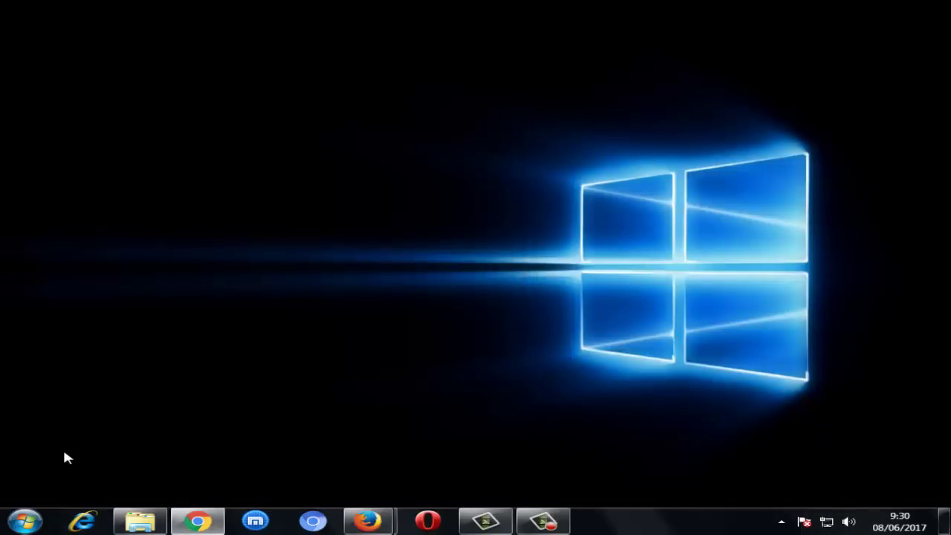
Step: Search for cmd among the programs and open it with administrator rights
{"action": "left_click", "coordinate": [24, 519]}
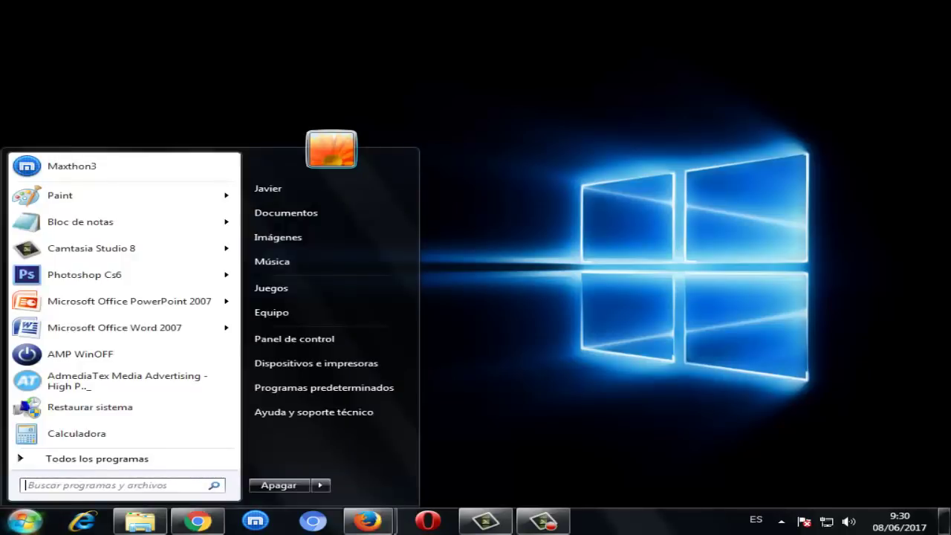
{"action": "type", "text": "cmd"}
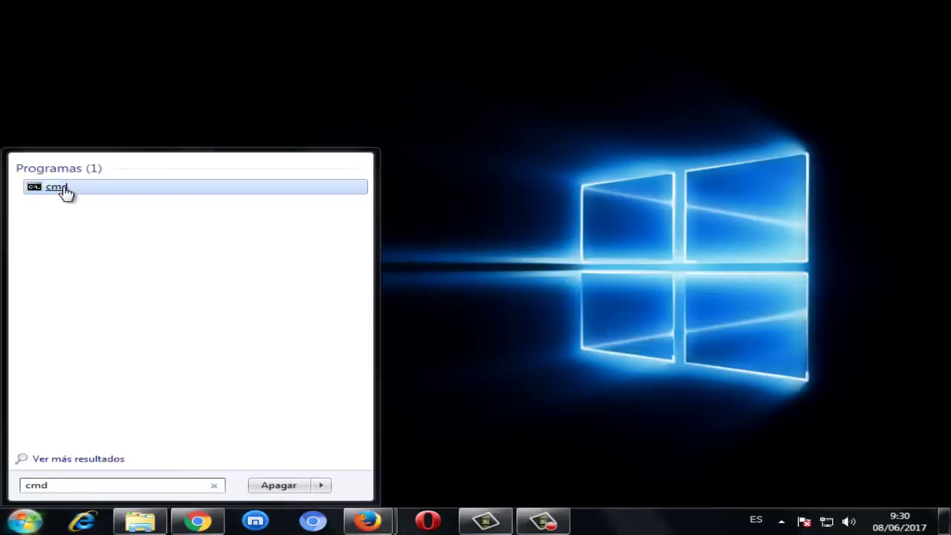
{"action": "right_click", "coordinate": [65, 192]}
{"action": "left_click", "coordinate": [104, 212]}
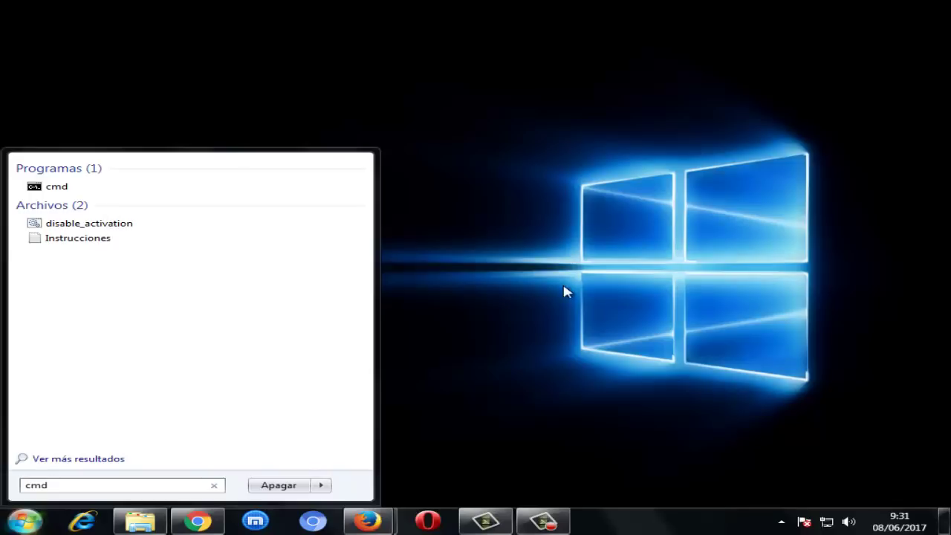
{"action": "key", "text": "ctrl+shift+Return"}
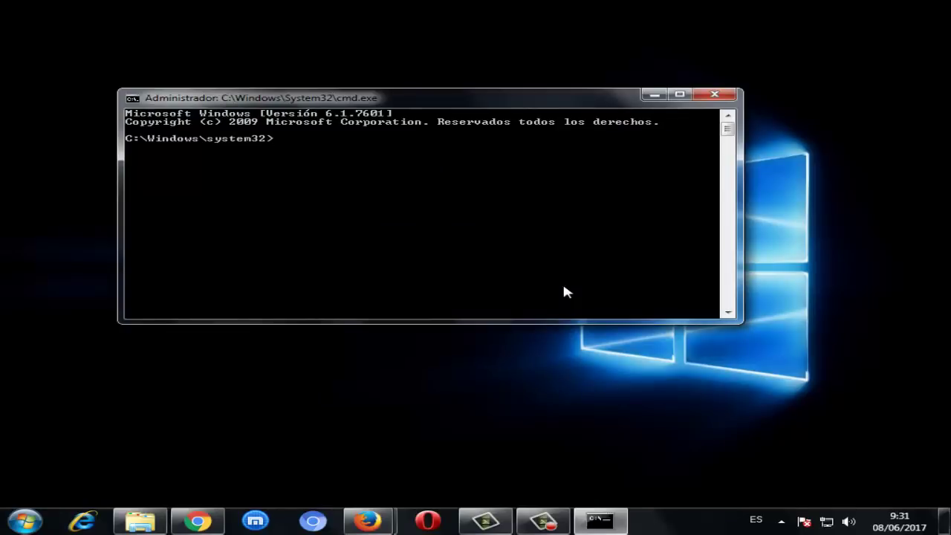
Step: Write the command "netsh winsock reset" in the administrator console, and close the console and the Windows colour scheme prompt
{"action": "type", "text": "nets"}
{"action": "type", "text": "h"}
{"action": "type", "text": "sovc"}
{"action": "key", "text": "BackSpace"}
{"action": "key", "text": "BackSpace"}
{"action": "type", "text": "ck"}
{"action": "type", "text": "reset"}
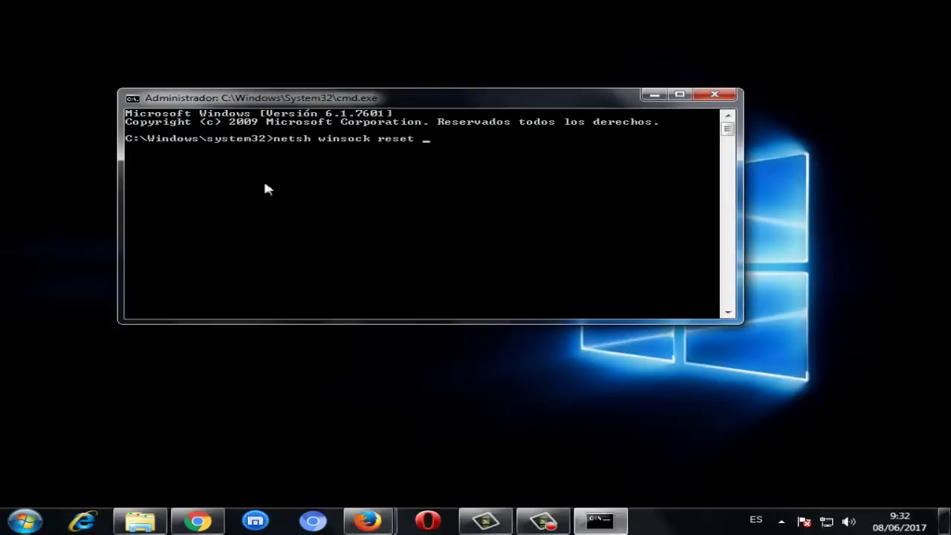
{"action": "left_click", "coordinate": [711, 98]}
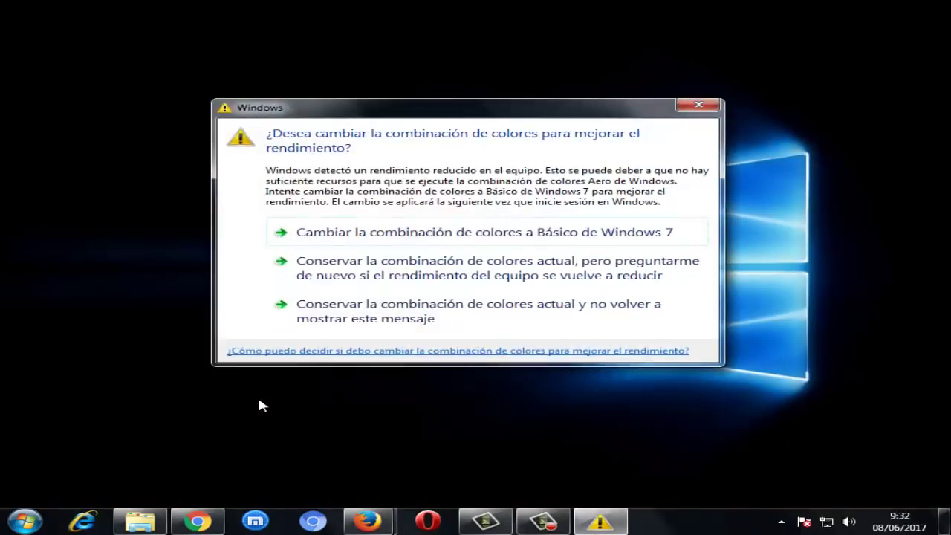
{"action": "left_click", "coordinate": [699, 106]}
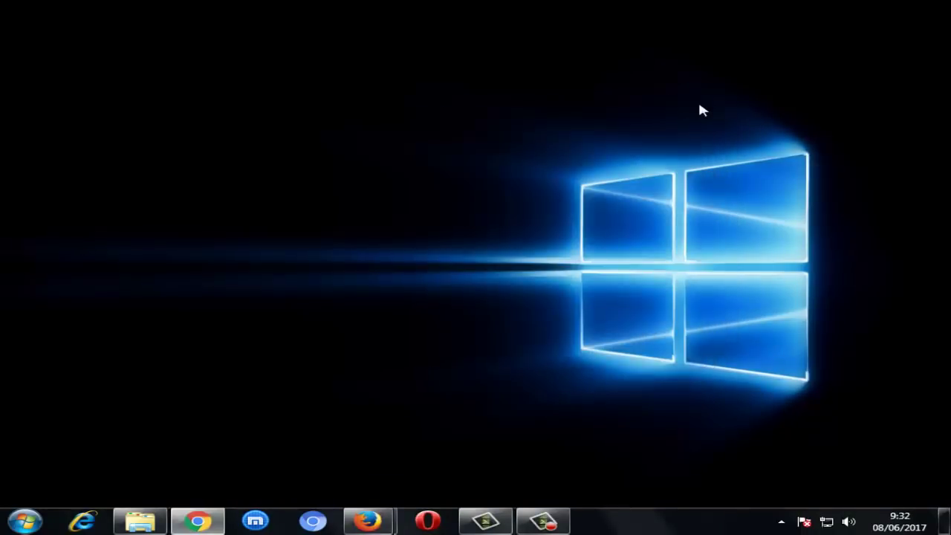